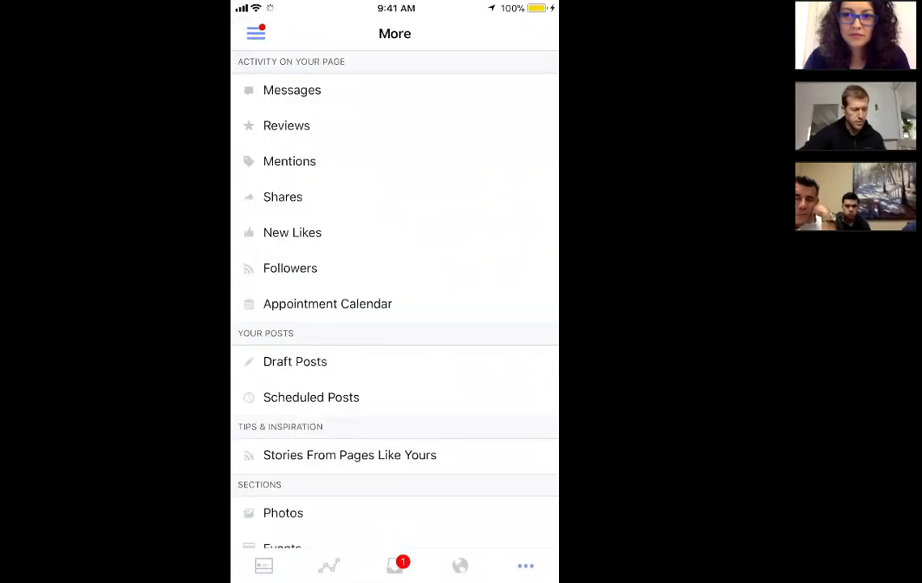
Step: Open the Page's messages and the conversation previewed as "Here one more search", and clear the stray letter from the message draft
click(321, 84)
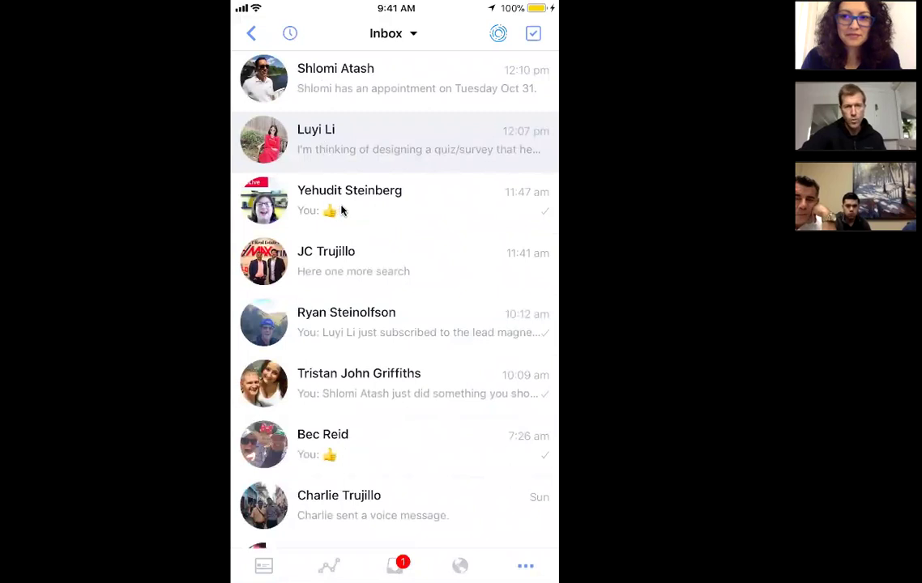
click(341, 259)
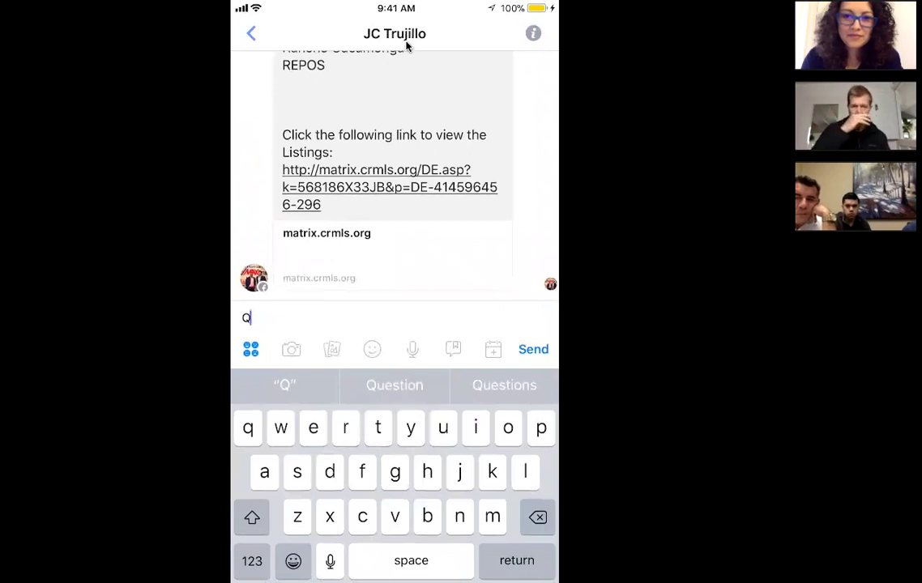
key(BackSpace)
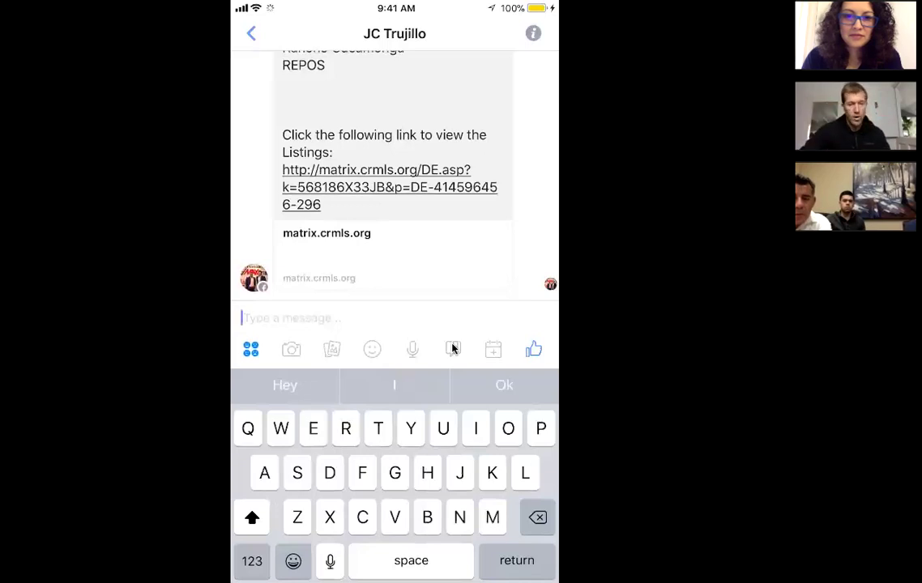
Step: Browse the saved replies available for this conversation, down to the Live Video Challenge and 5 Day Chat Challenge messages
click(452, 350)
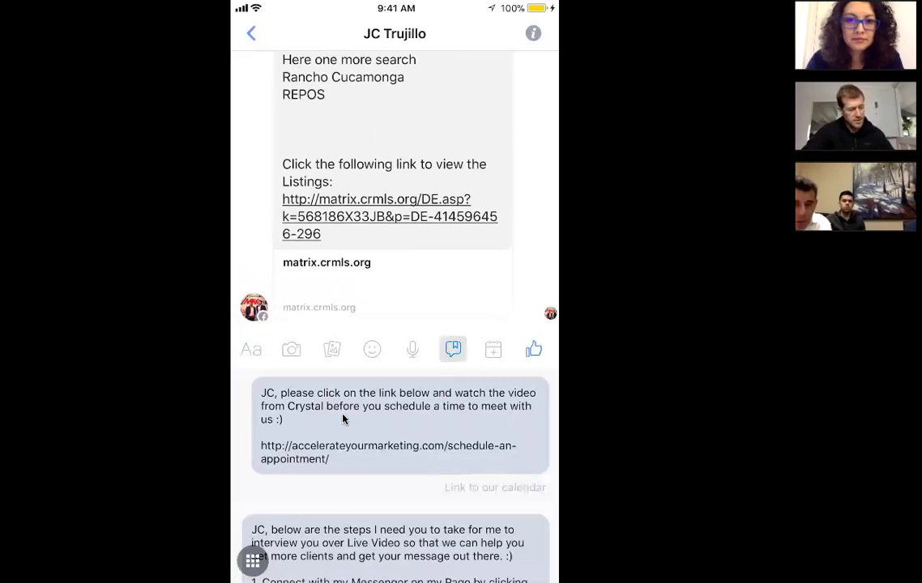
scroll(342, 419, down, 10)
scroll(343, 418, down, 10)
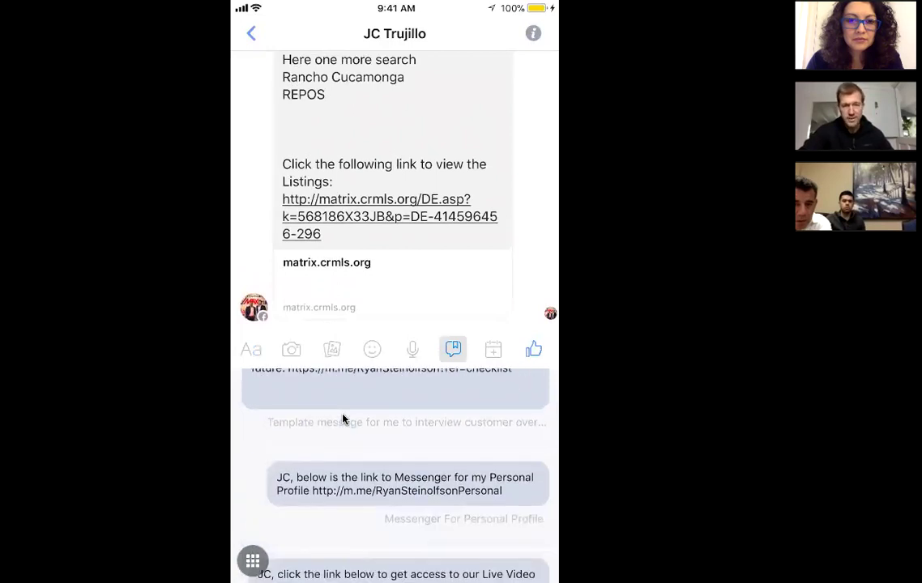
scroll(342, 419, down, 5)
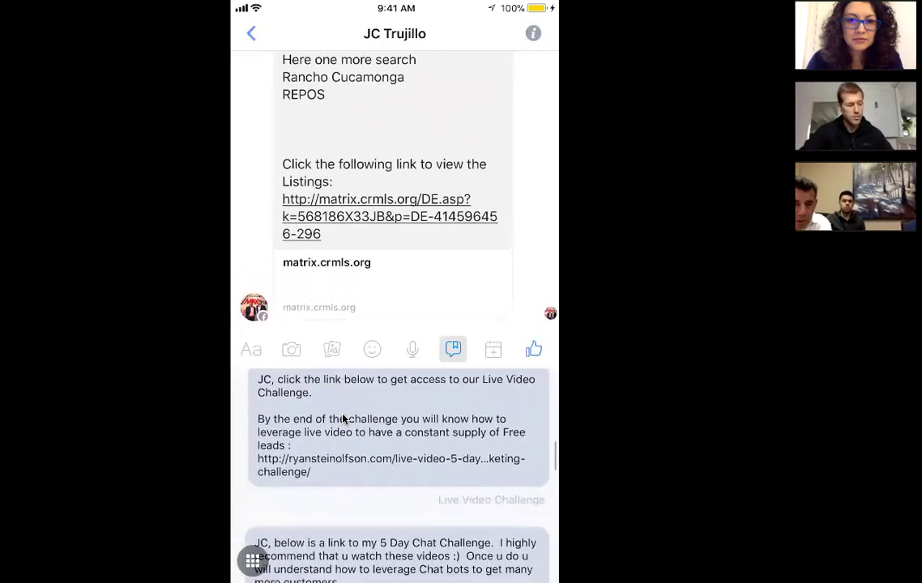
scroll(342, 419, down, 3)
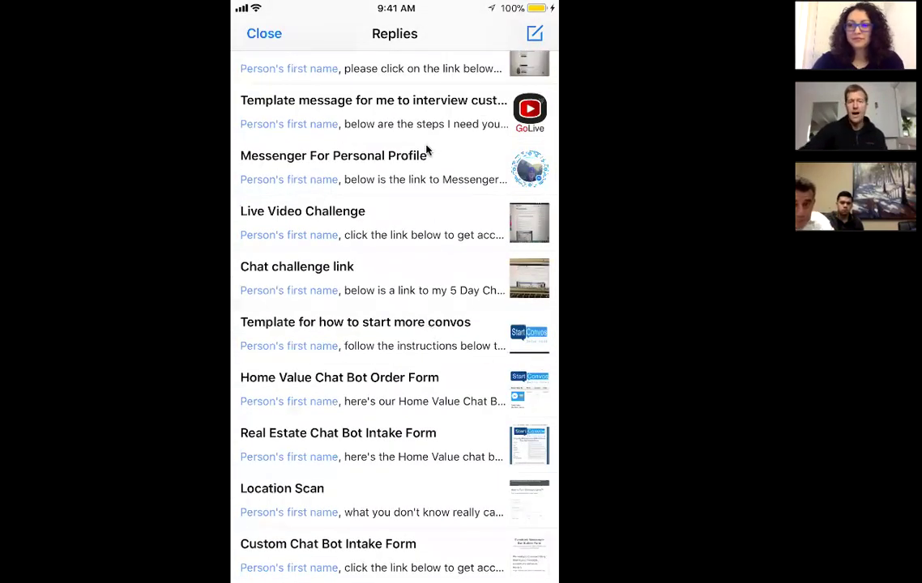
Step: Create a saved reply titled "Test" whose message is the Person's first name placeholder followed by ", test"
click(536, 34)
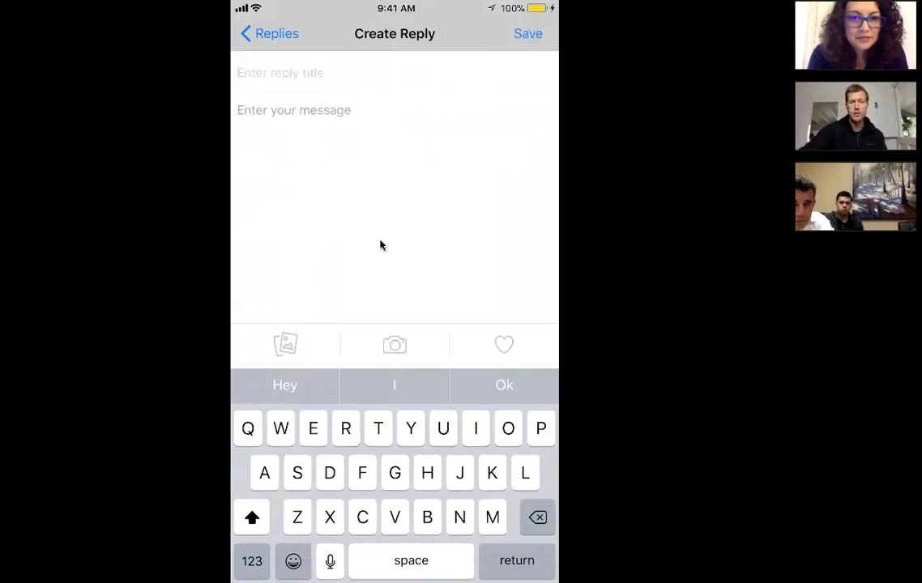
click(324, 154)
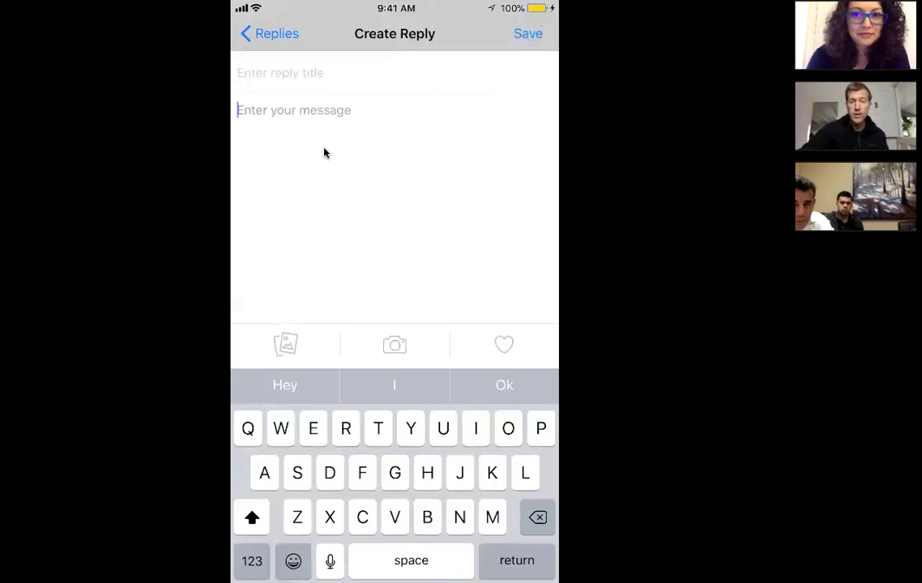
click(504, 347)
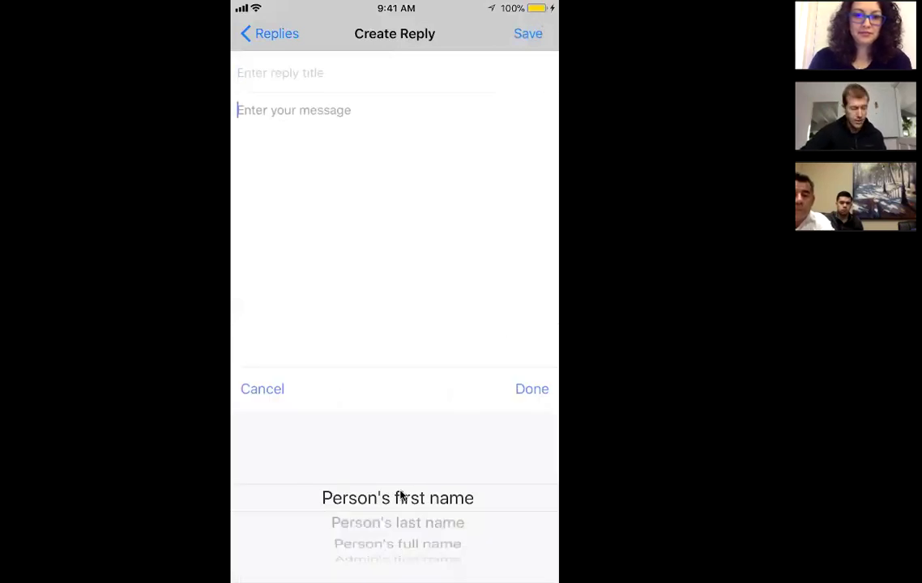
scroll(400, 496, down, 1)
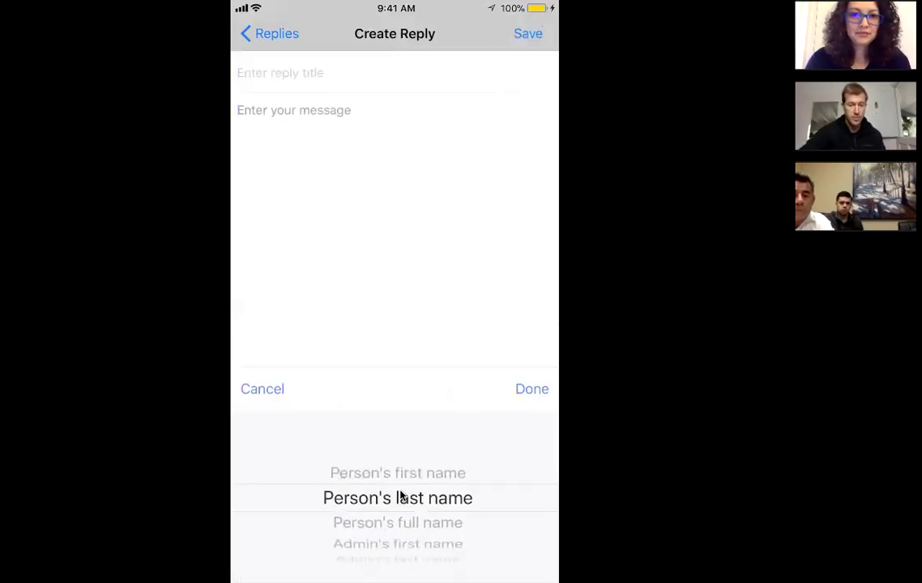
scroll(400, 496, down, 1)
scroll(400, 496, down, 1)
scroll(400, 496, down, 2)
scroll(400, 495, up, 3)
scroll(400, 496, up, 2)
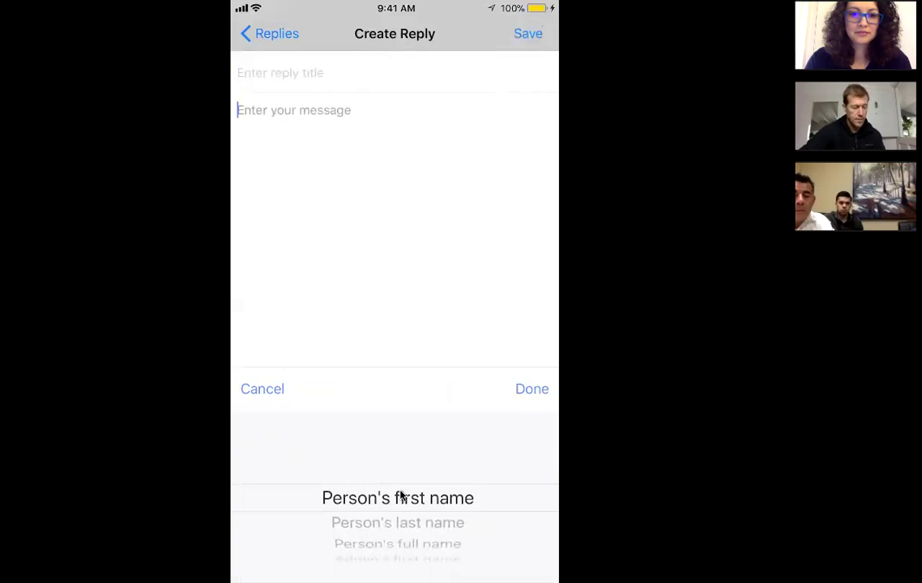
click(400, 495)
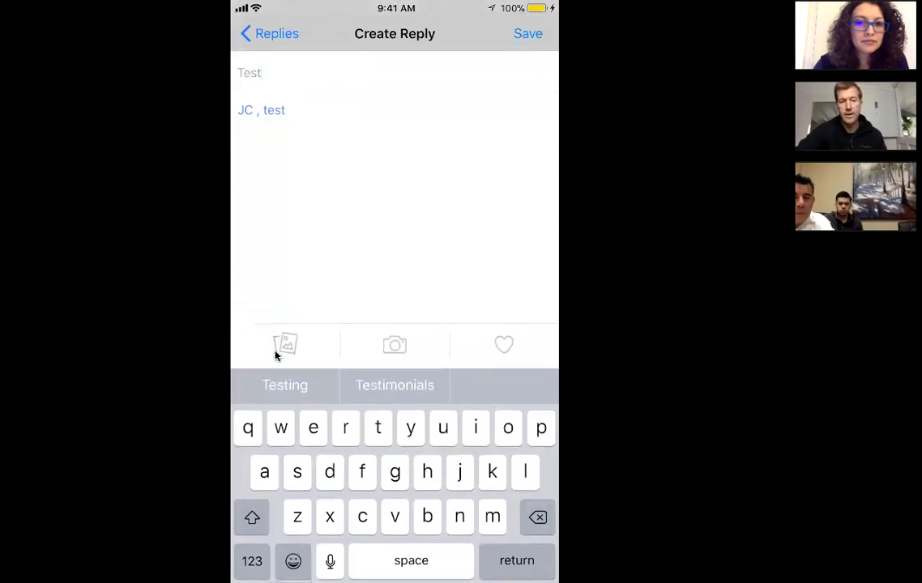
Step: Attach the crowd photo from the last row of All Photos to the new reply and save it
click(394, 345)
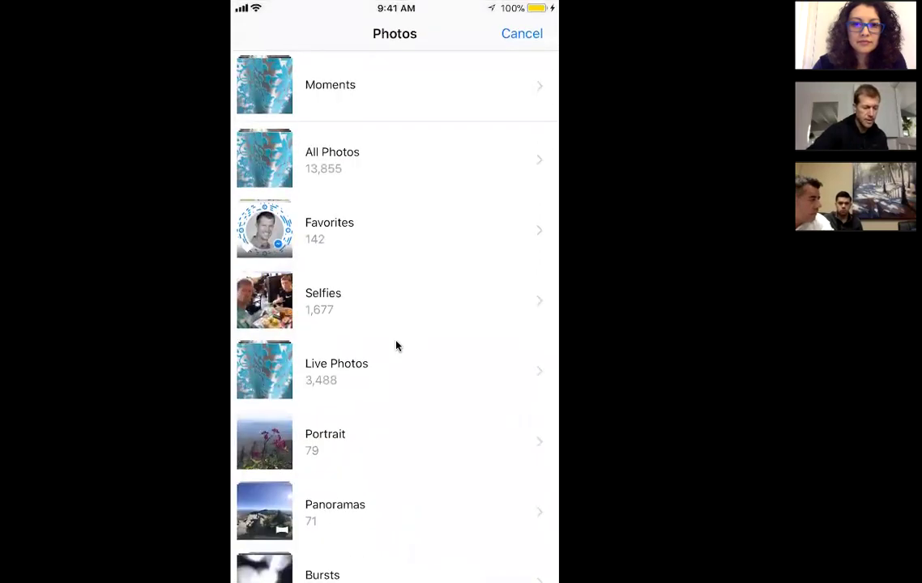
click(332, 155)
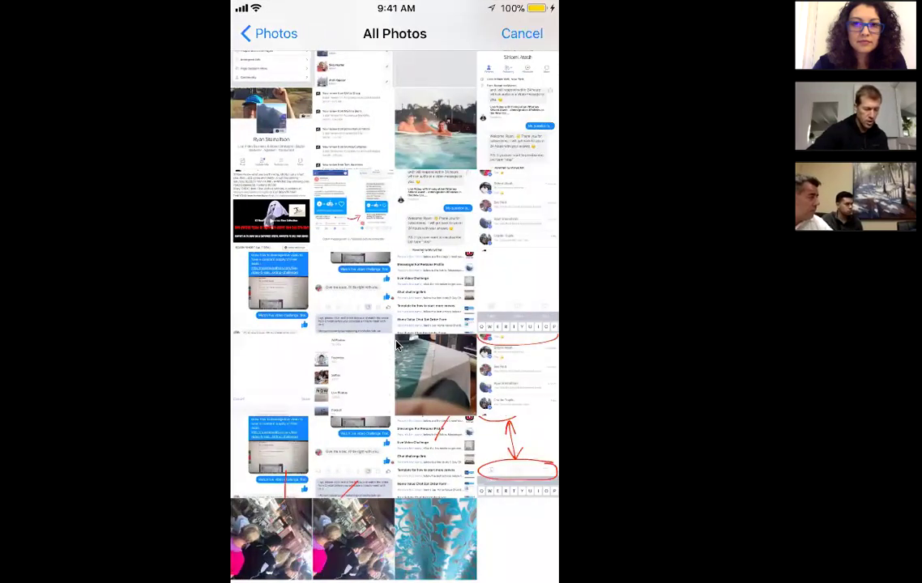
click(271, 539)
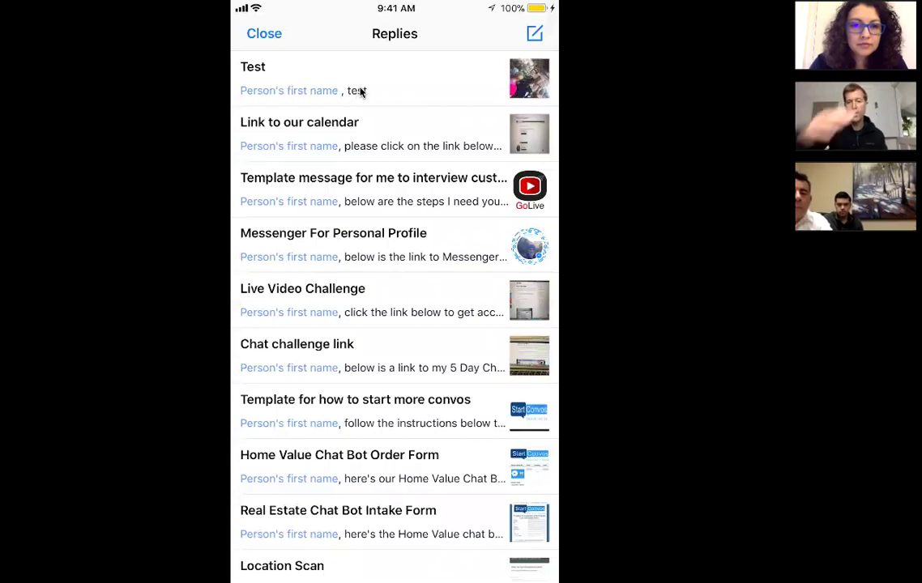
Step: Send the "Live Video Challenge" saved reply in the conversation and review the sent message
scroll(361, 92, down, 2)
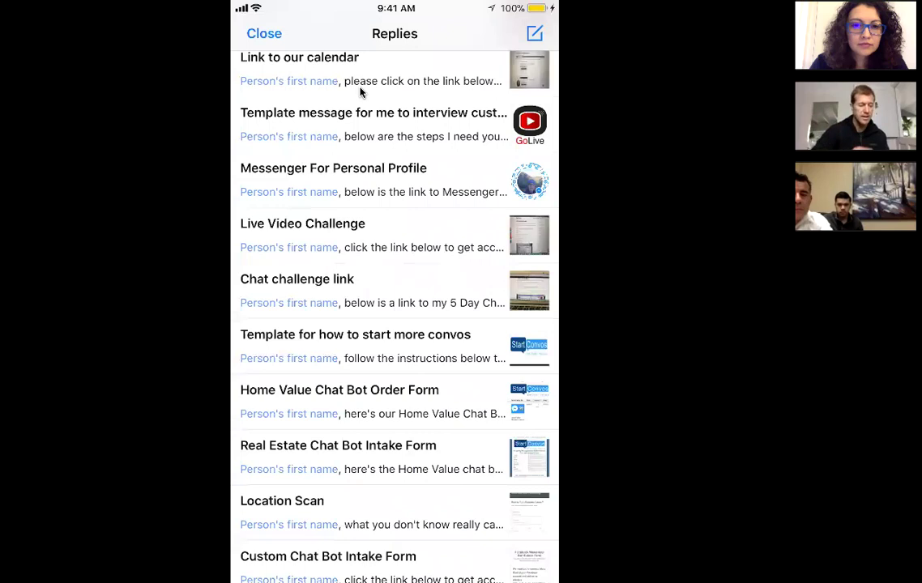
click(341, 233)
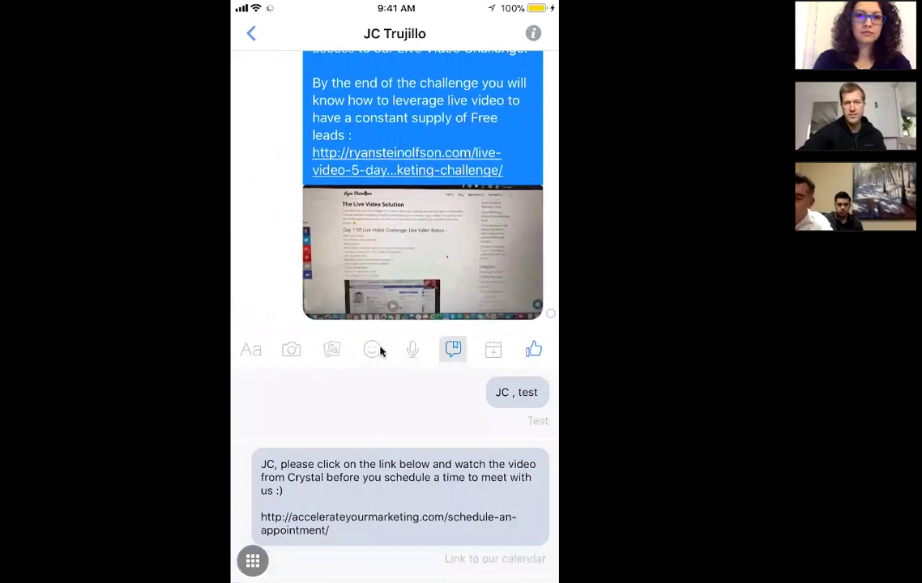
scroll(431, 254, up, 3)
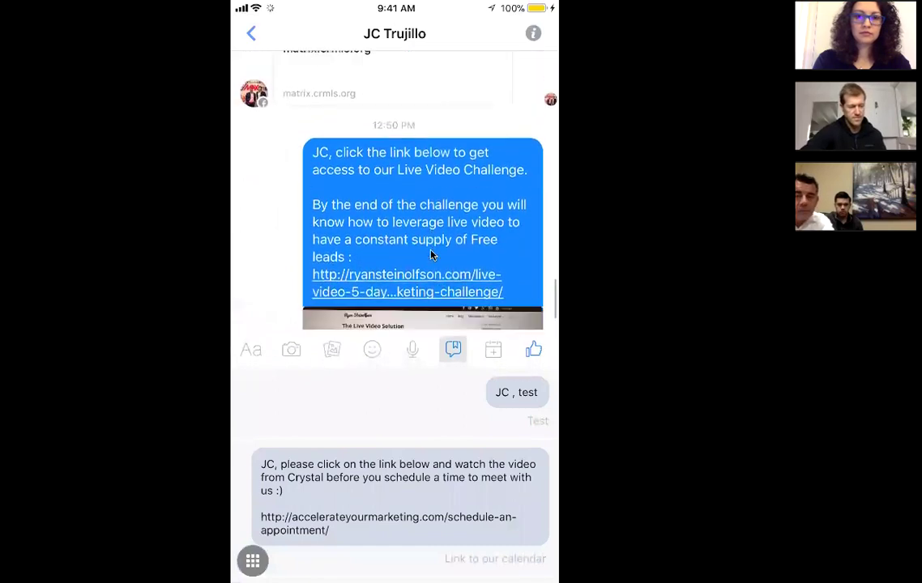
scroll(431, 254, down, 2)
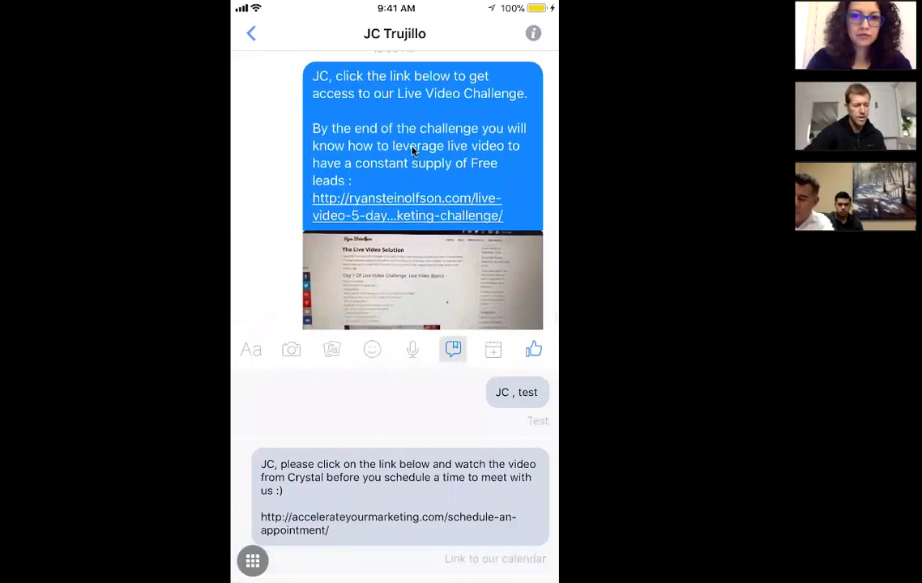
scroll(412, 151, up, 1)
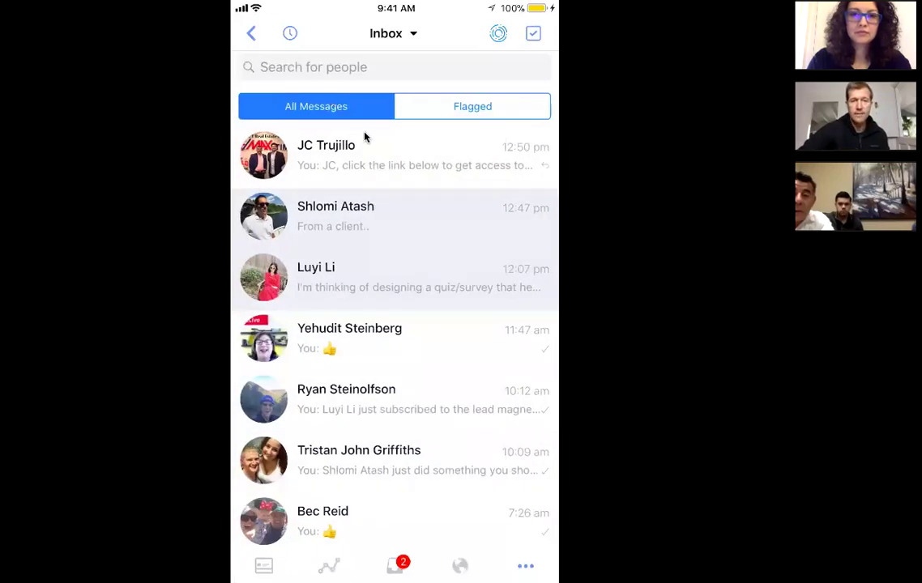
Step: Reopen the same contact's conversation, go through the contact details to their Facebook profile, and open a personal Messenger chat with them
click(370, 151)
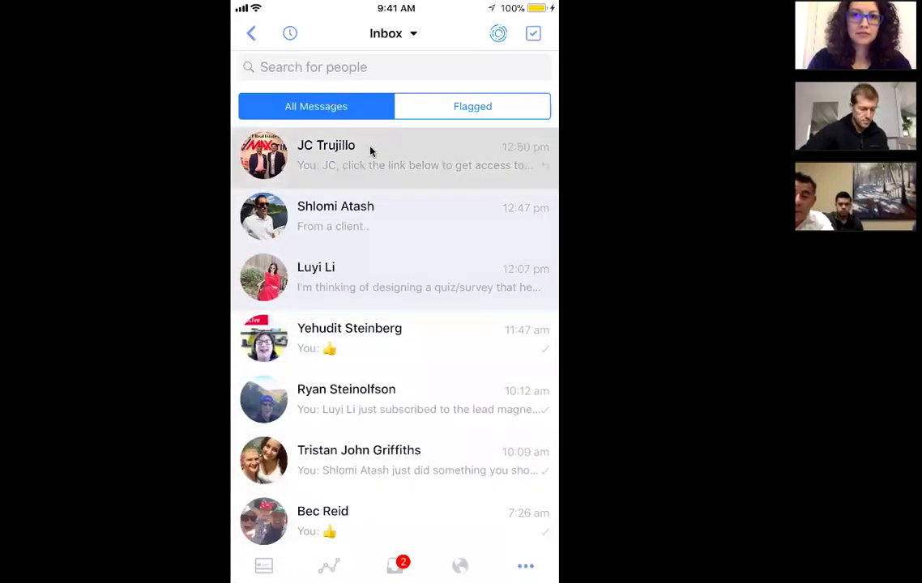
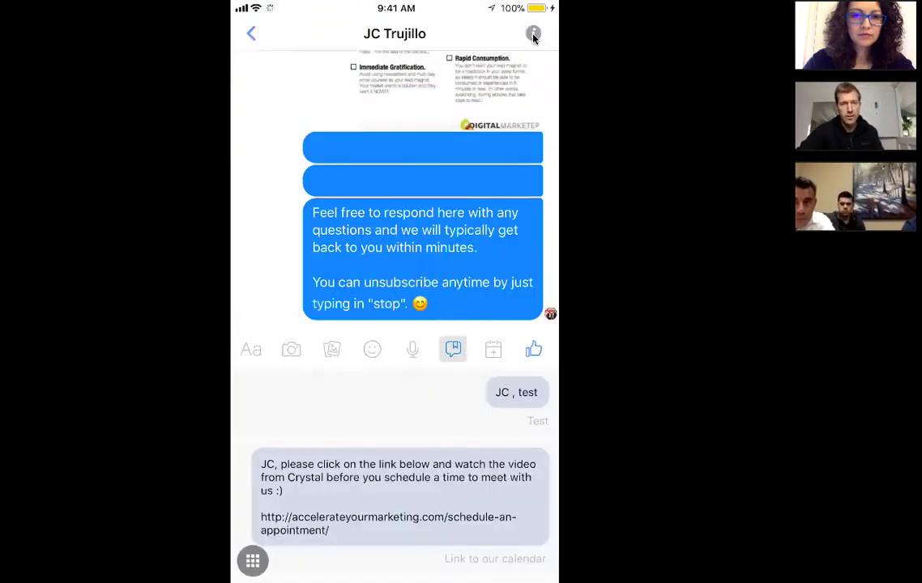
click(533, 34)
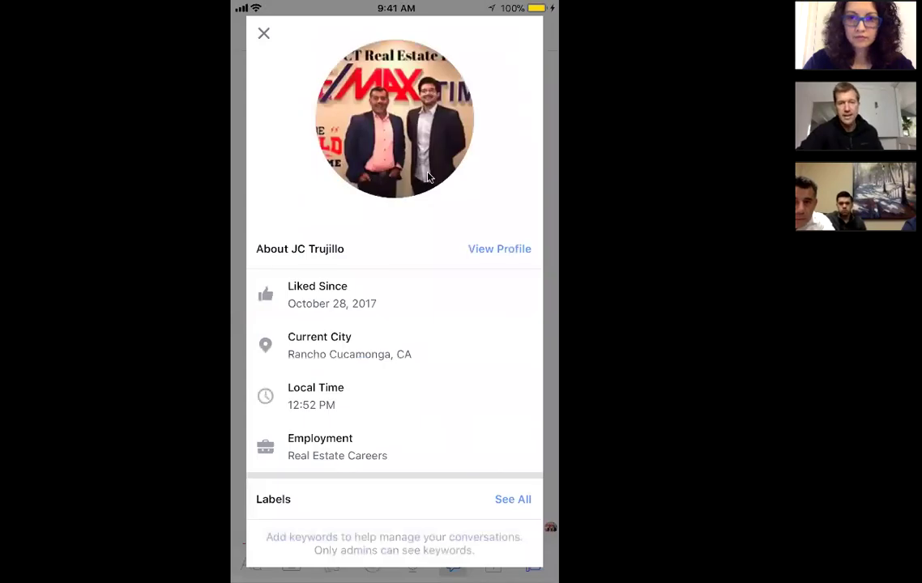
click(500, 256)
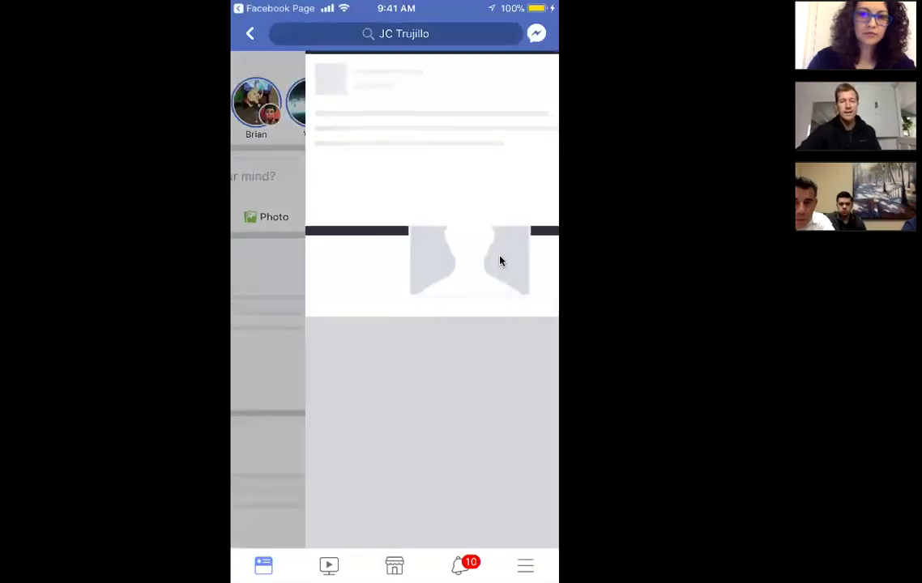
scroll(500, 261, down, 1)
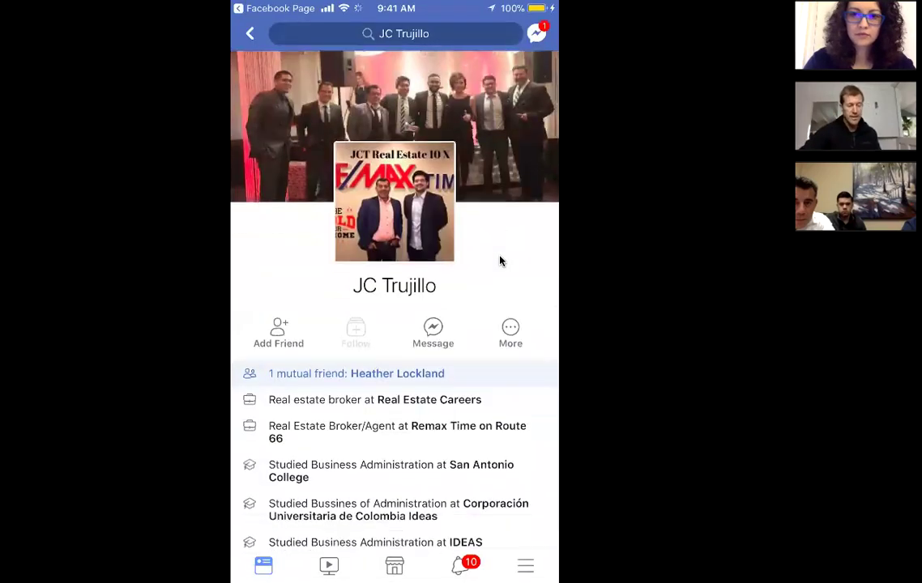
click(432, 334)
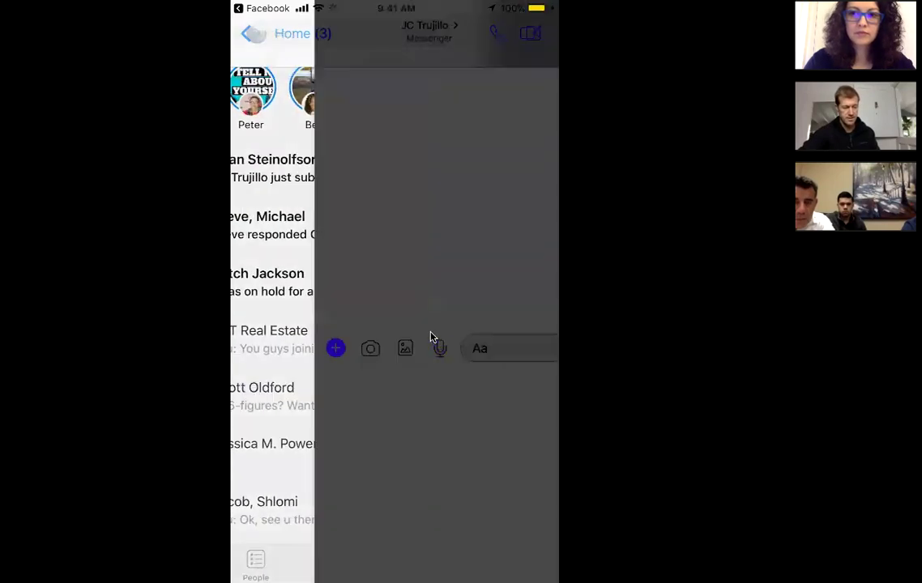